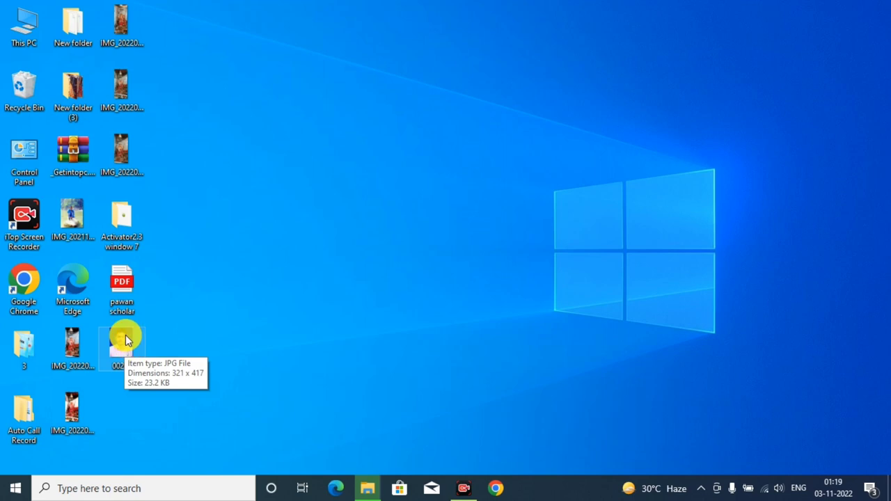
# Step: Refresh the desktop, then view the 002-1 photo and close the viewer
pyautogui.rightClick(224, 235)
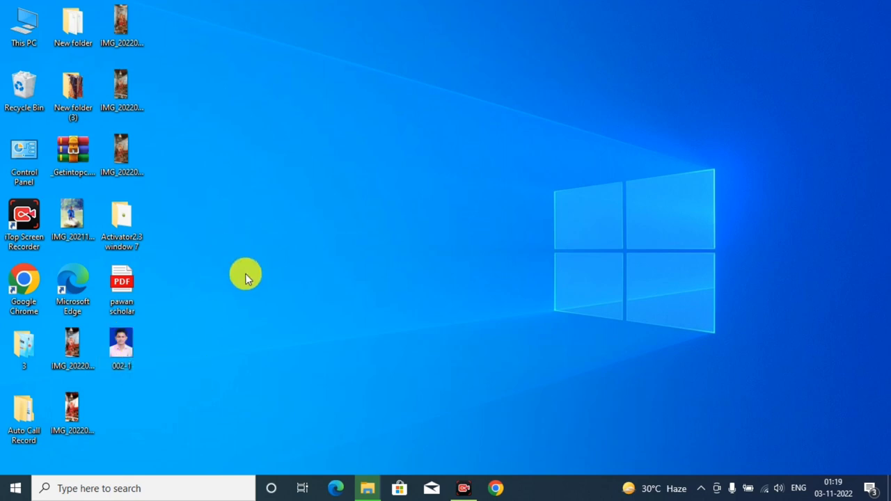
pyautogui.click(255, 274)
pyautogui.doubleClick(122, 344)
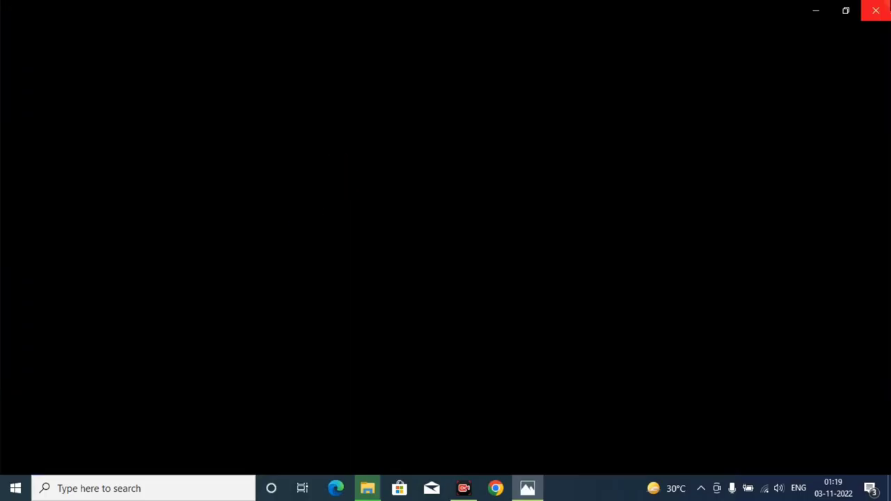
pyautogui.click(873, 11)
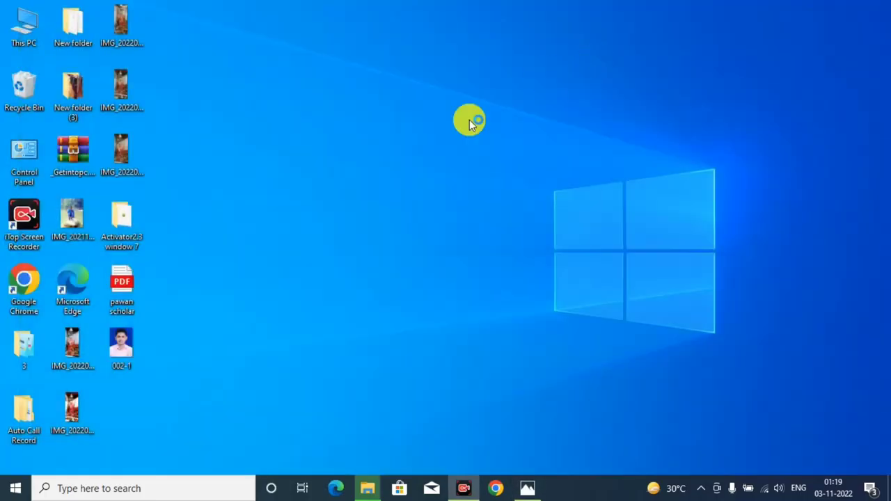
# Step: Move the 002-1 photo icon to the upper desktop and open it in Paint for editing
pyautogui.moveTo(115, 343); pyautogui.dragTo(502, 102)
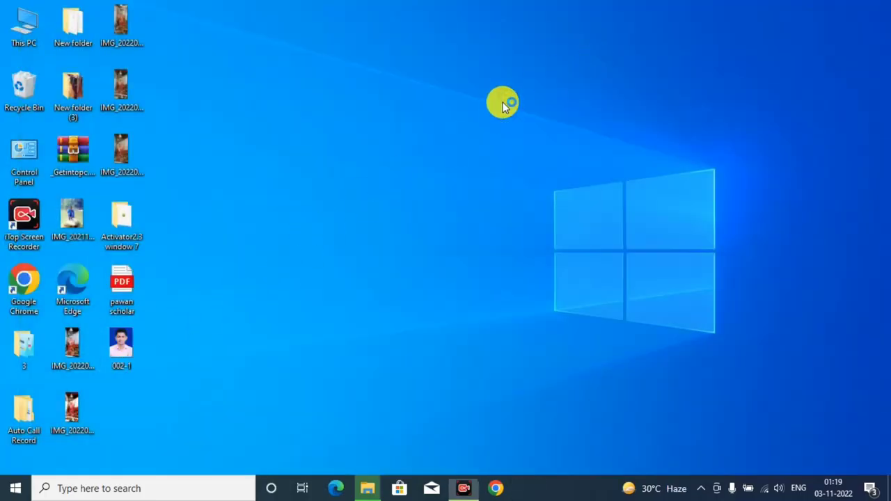
pyautogui.rightClick(502, 103)
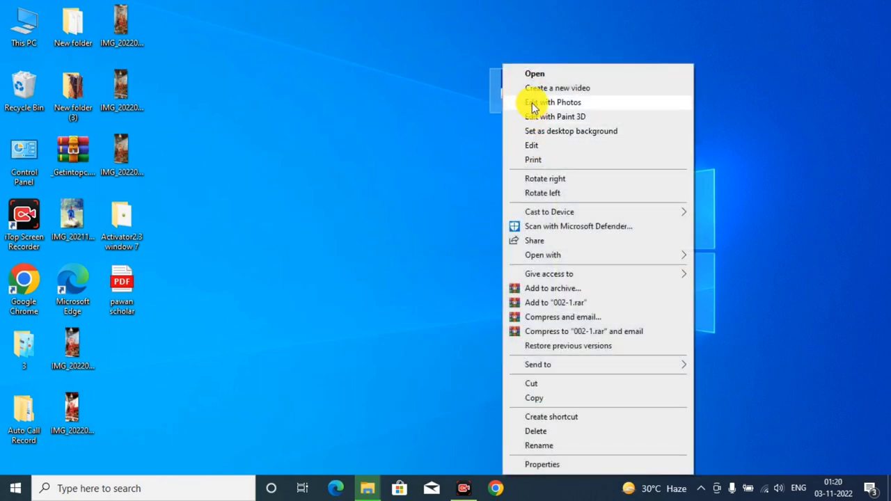
pyautogui.click(538, 146)
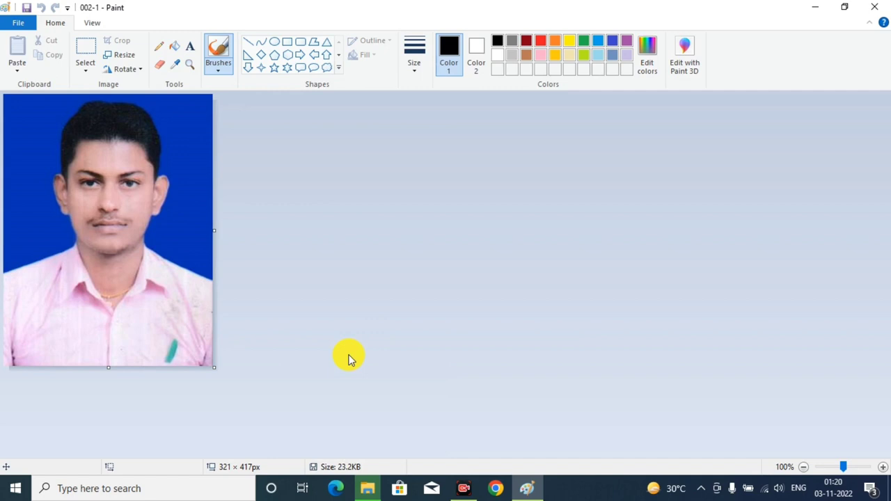
# Step: Resize the photo to 80% horizontally with aspect ratio kept, giving 257 × 334 px, and save
pyautogui.click(118, 60)
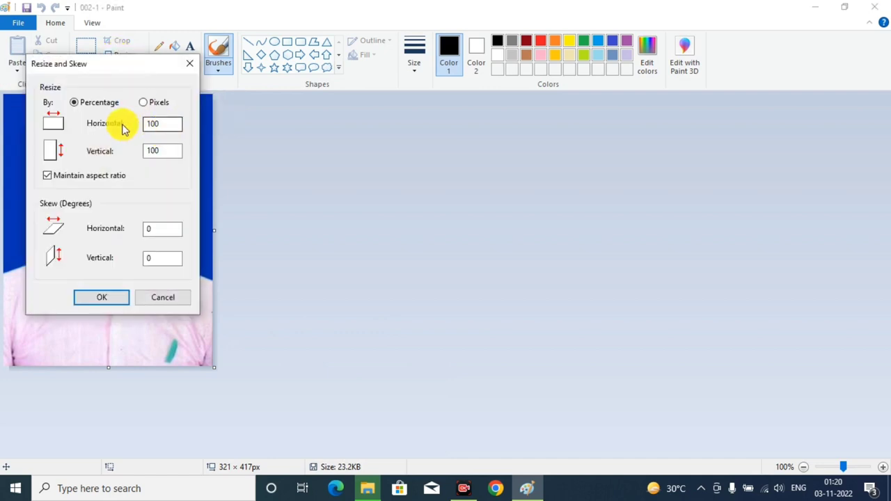
pyautogui.doubleClick(165, 126)
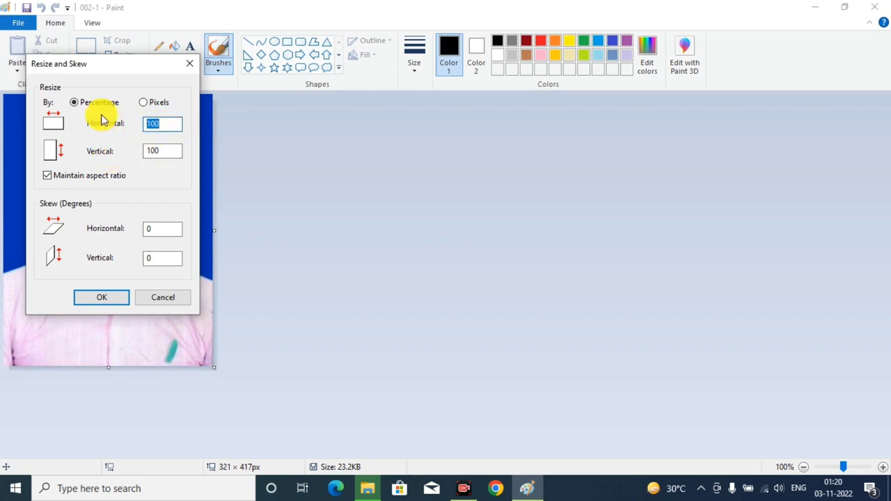
pyautogui.write('8')
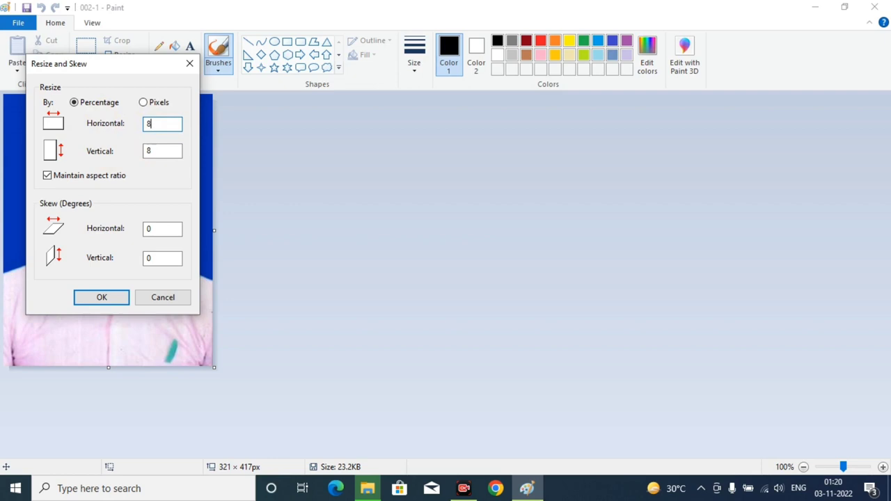
pyautogui.write('0')
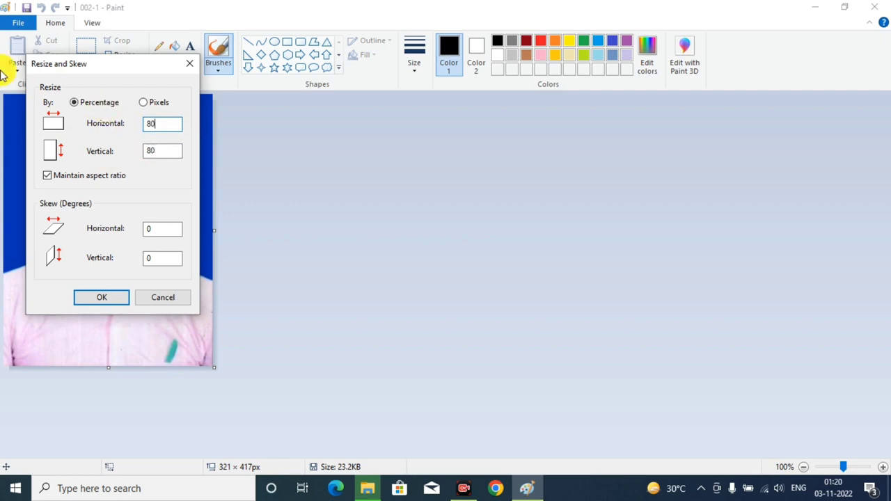
pyautogui.click(98, 297)
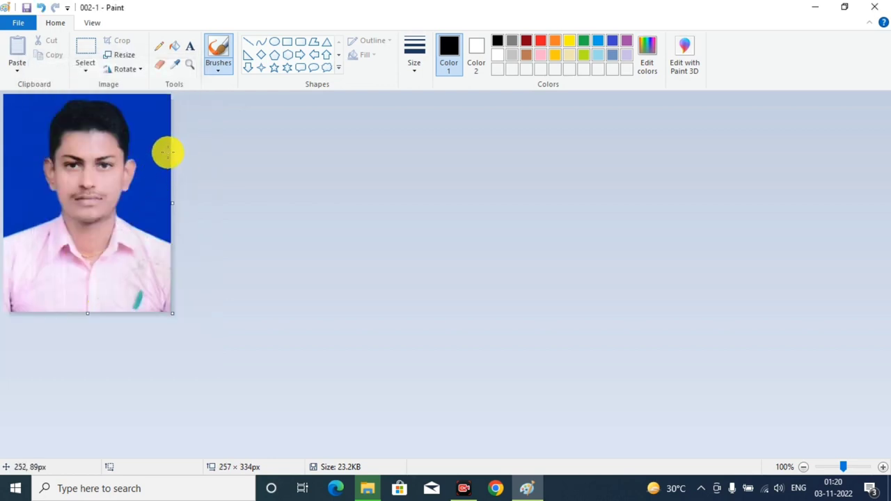
pyautogui.hotkey('ctrl', 's')
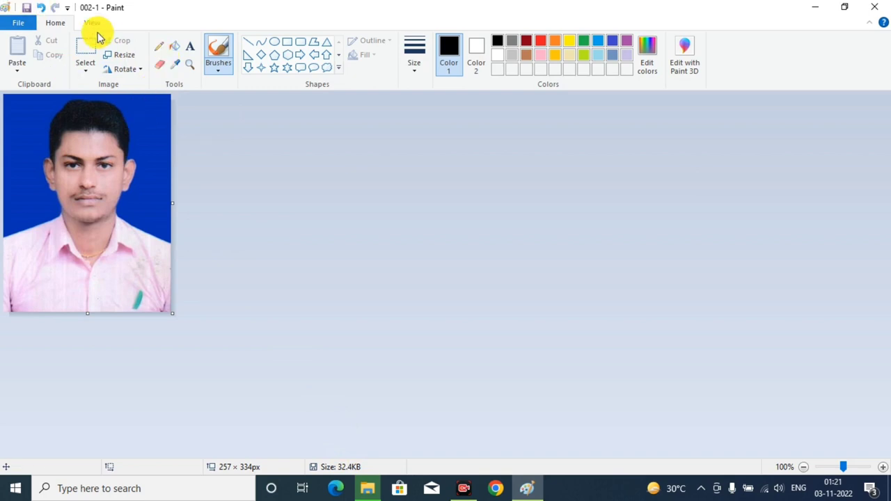
# Step: Resize the photo by another 80% and save it
pyautogui.click(118, 54)
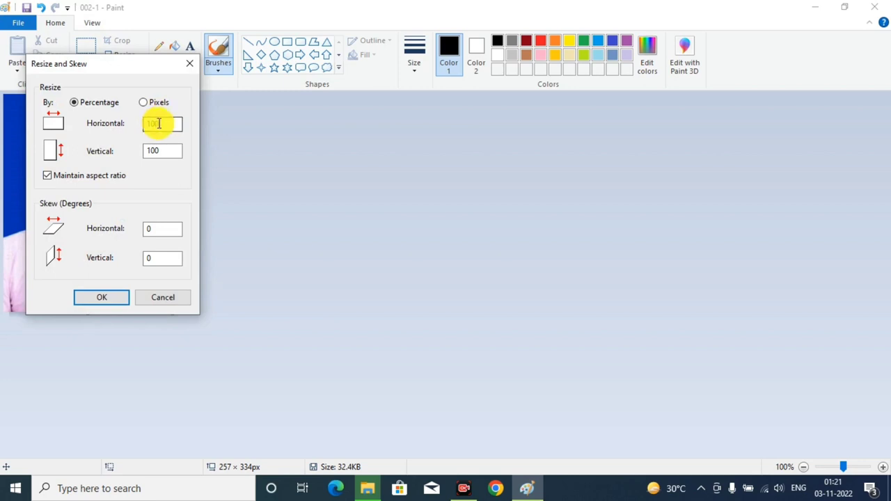
pyautogui.write('80')
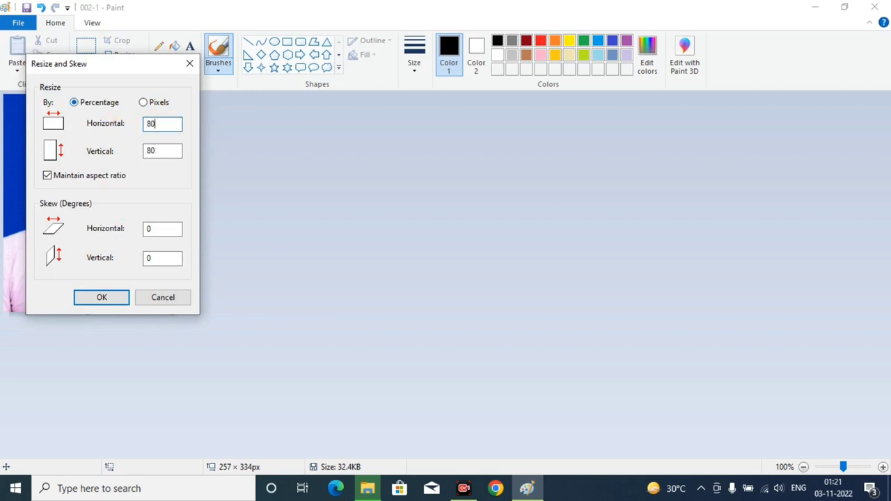
pyautogui.press('Return')
pyautogui.hotkey('ctrl', 's')
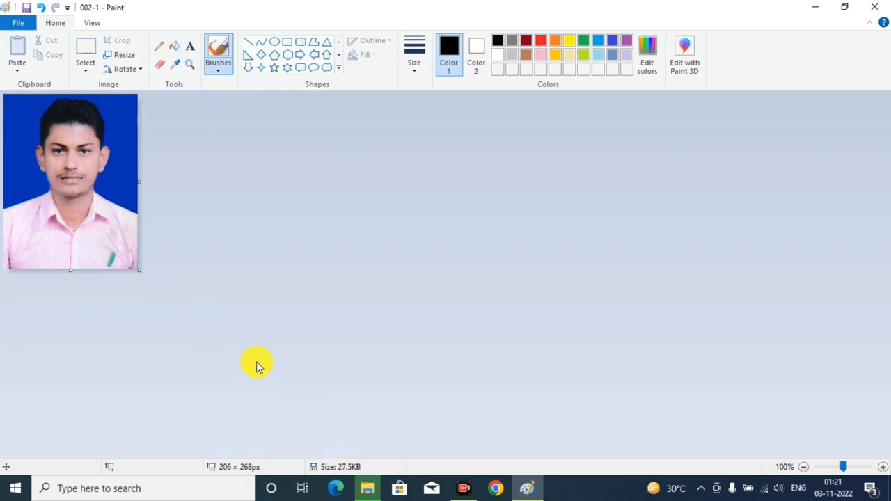
# Step: Resize the photo to 50%, making it 103 × 134 px, and save
pyautogui.click(120, 55)
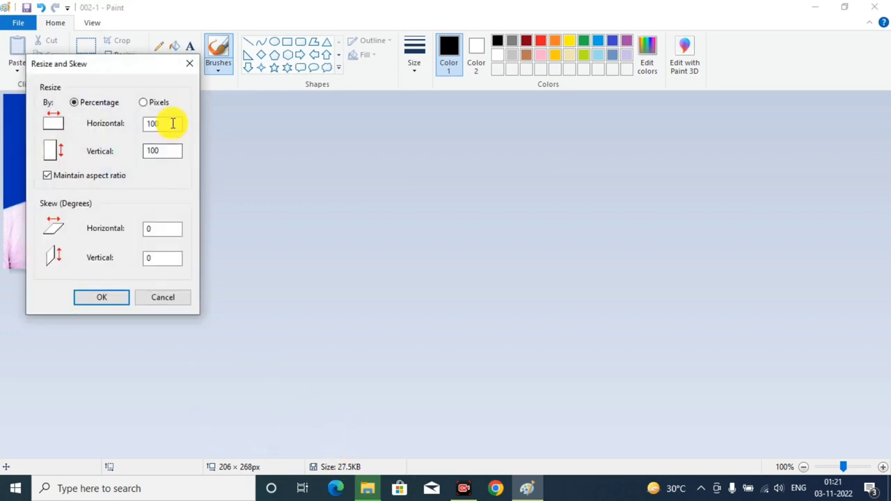
pyautogui.write('50')
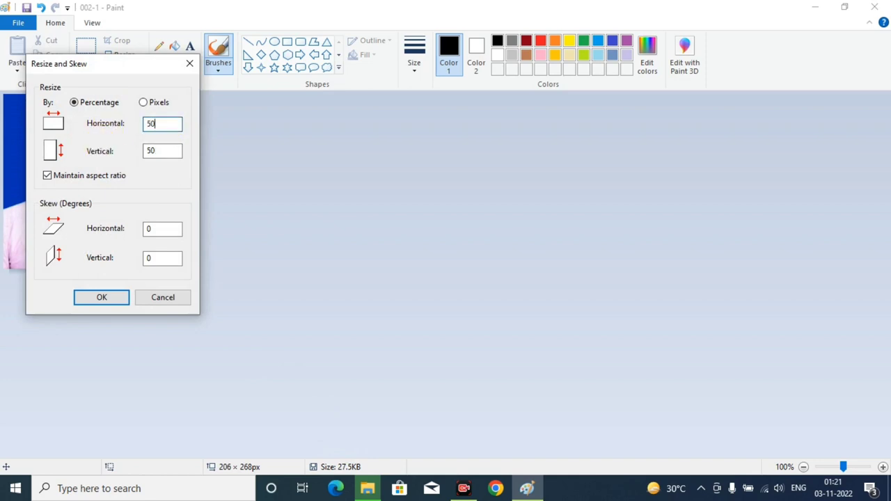
pyautogui.press('Return')
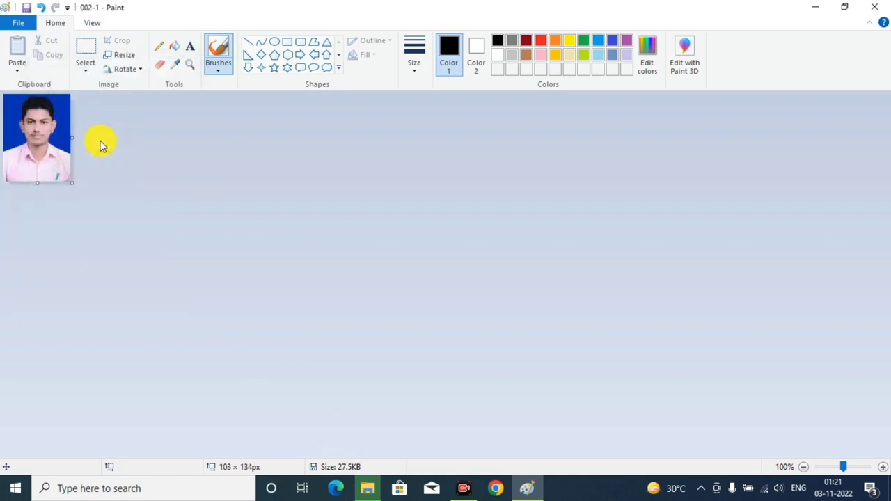
pyautogui.hotkey('ctrl', 's')
# Step: Undo the shrinks, then enlarge the photo to 120% (308 × 400 px) and save
pyautogui.hotkey('ctrl', 'z')
pyautogui.hotkey('ctrl', 'z')
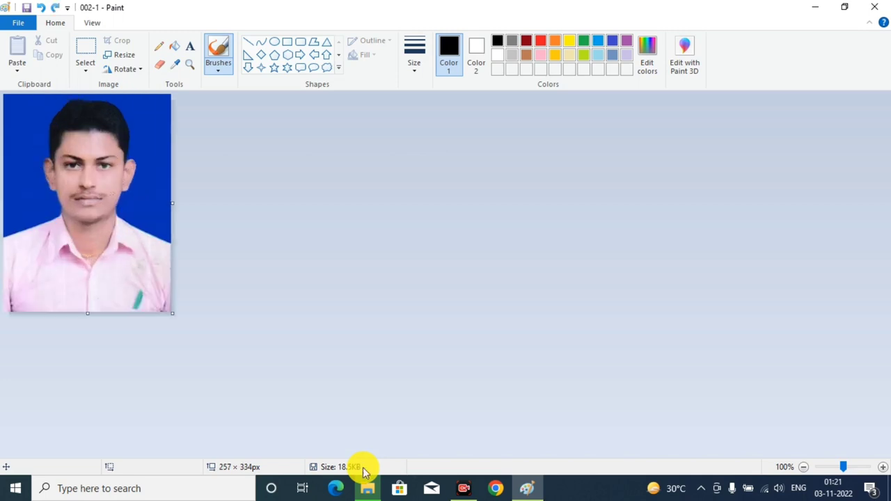
pyautogui.click(117, 55)
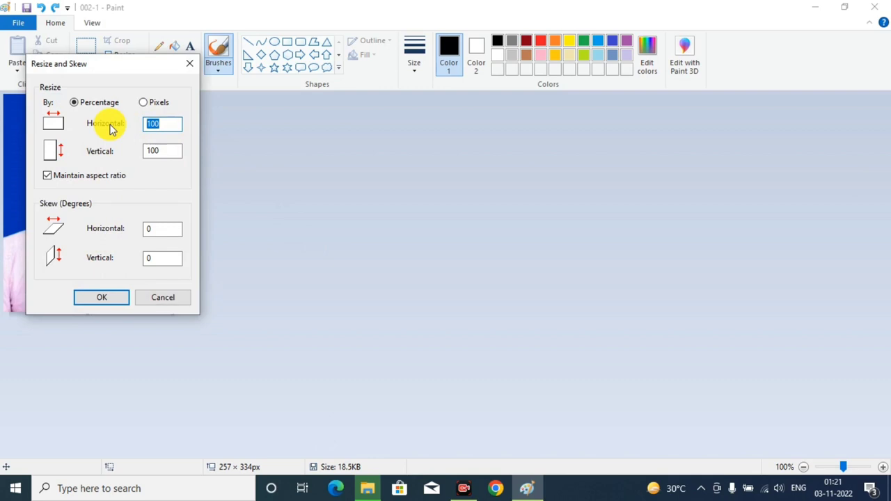
pyautogui.write('120')
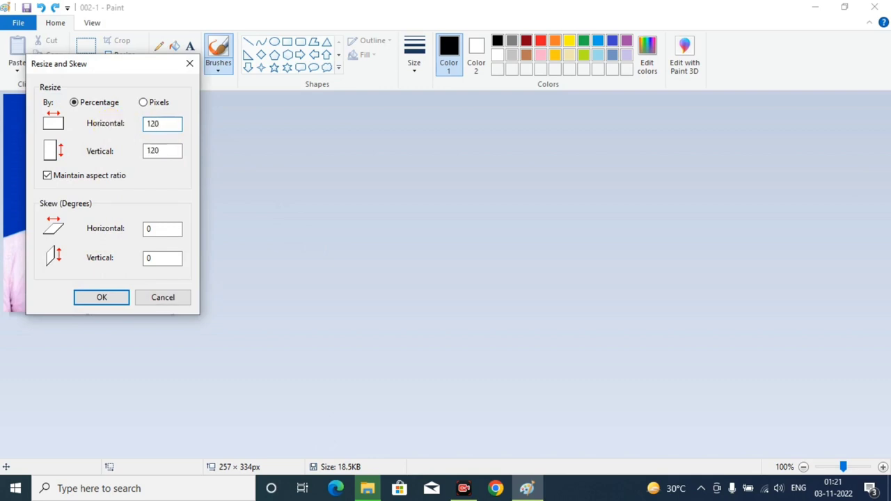
pyautogui.press('Return')
pyautogui.hotkey('ctrl', 's')
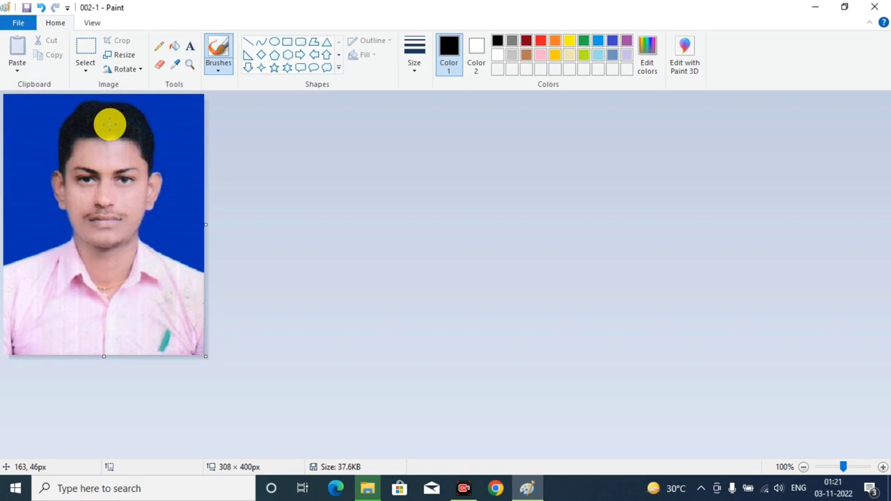
# Step: Apply a second 120% horizontal resize, reaching 369 × 480 px, and save the photo
pyautogui.click(120, 55)
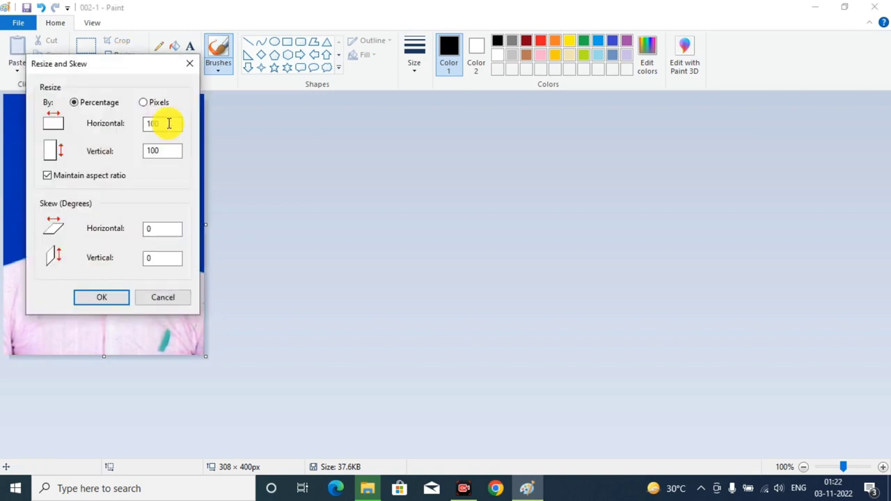
pyautogui.doubleClick(169, 123)
pyautogui.write('120')
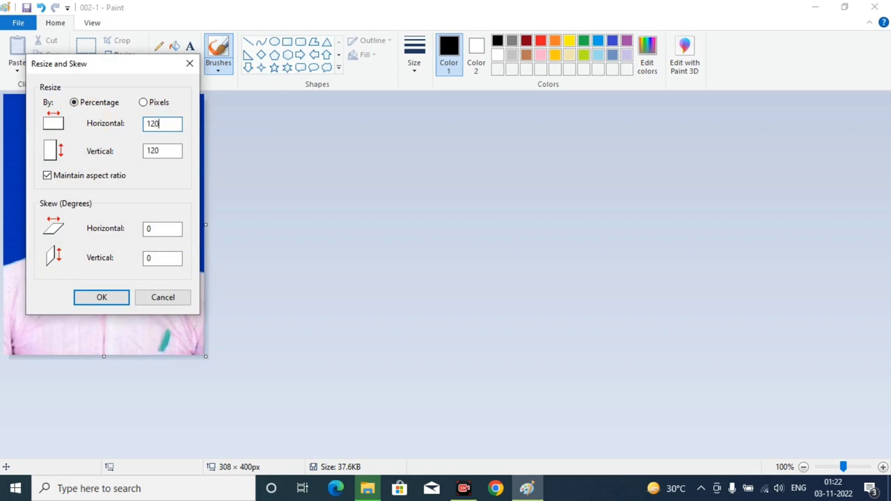
pyautogui.press('Return')
pyautogui.hotkey('ctrl', 's')
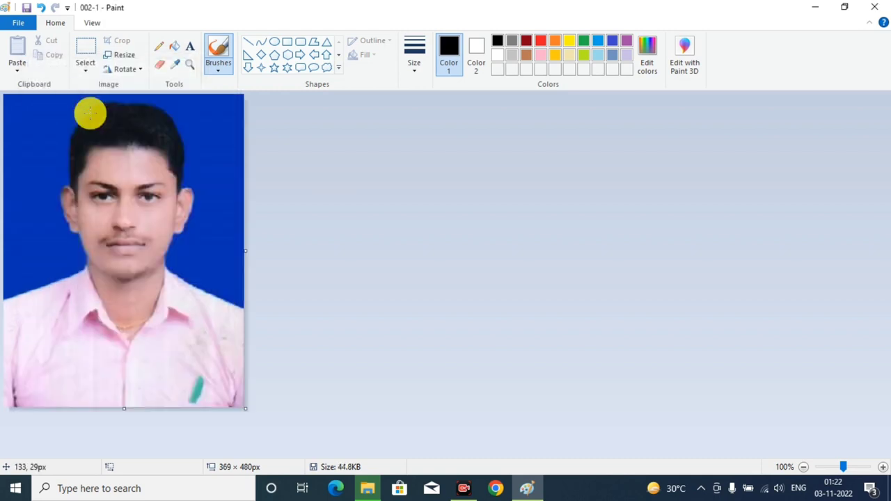